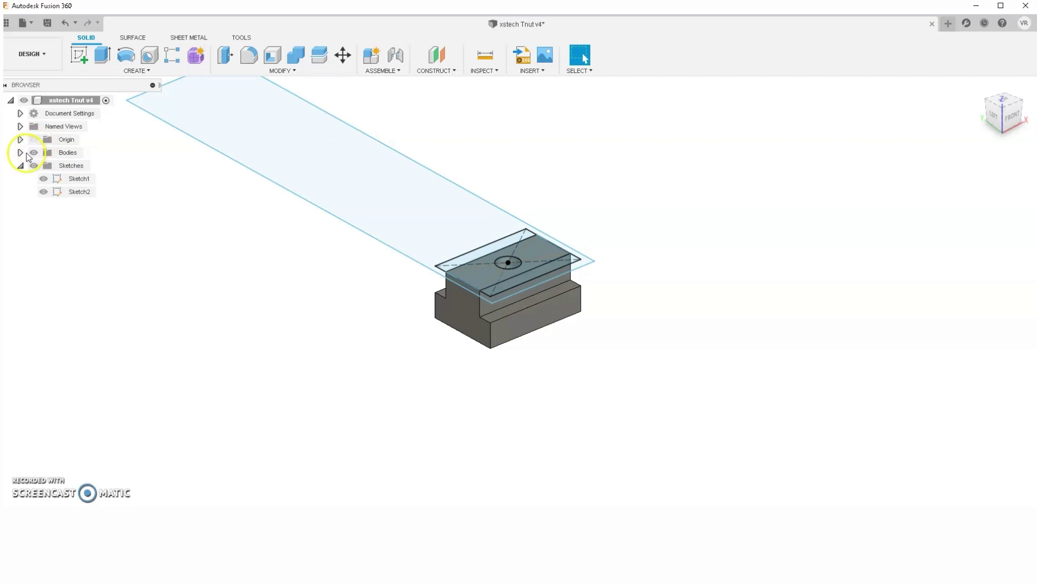
- Hide the design sketches and switch to the Manufacture workspace without adding a new setup
click(33, 165)
click(46, 56)
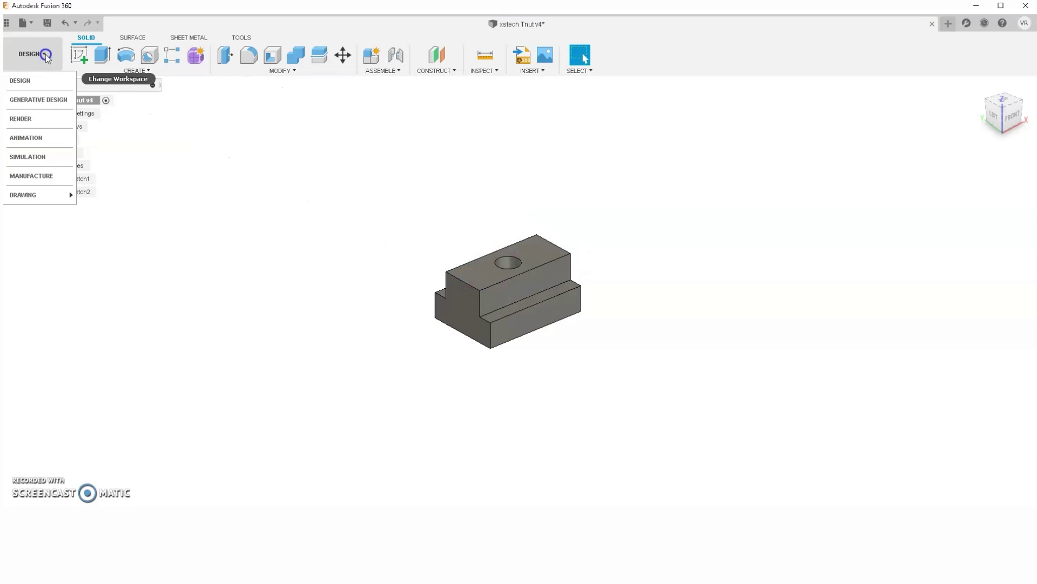
click(37, 176)
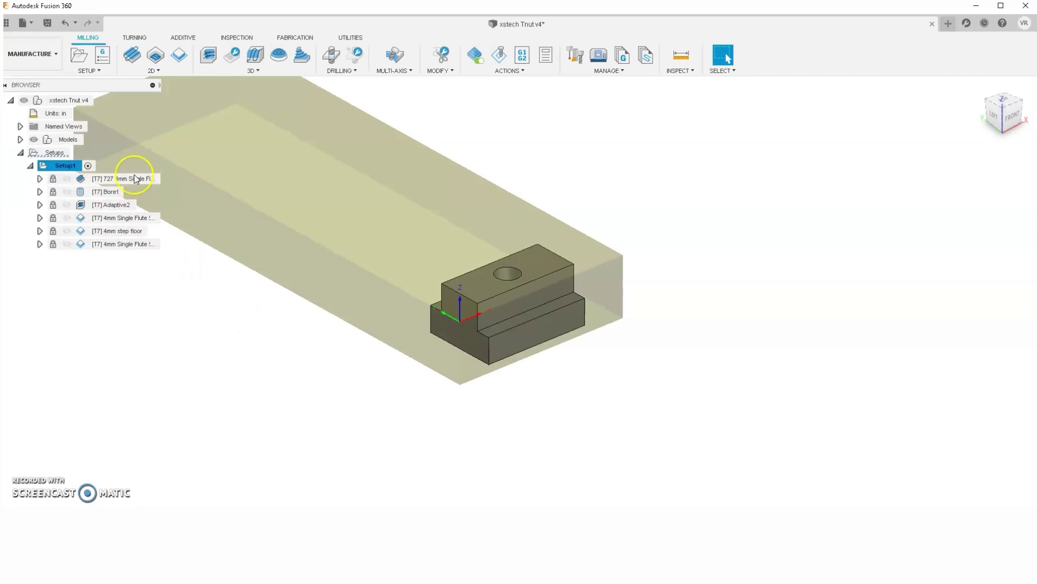
click(103, 72)
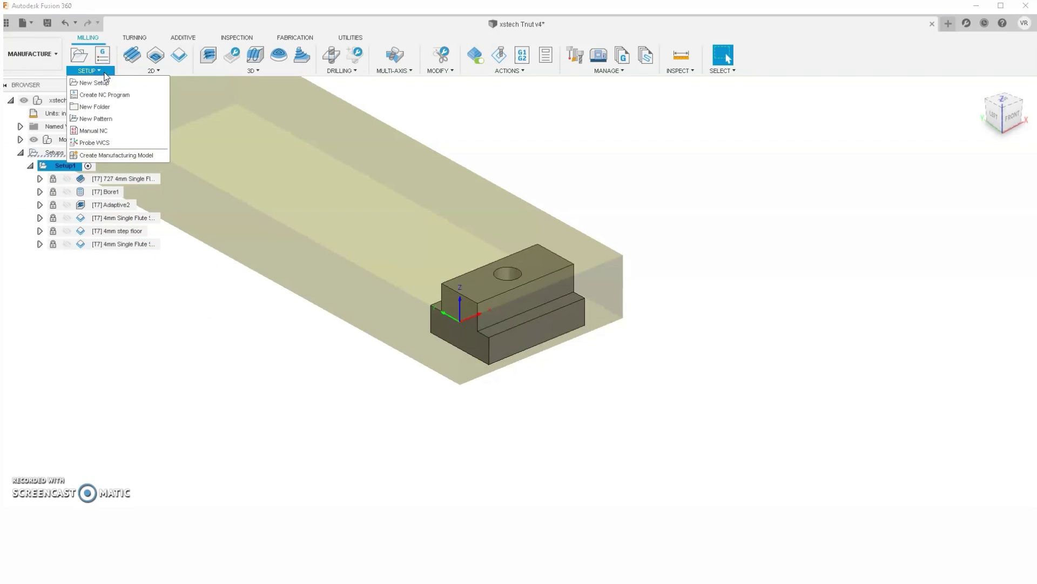
click(104, 85)
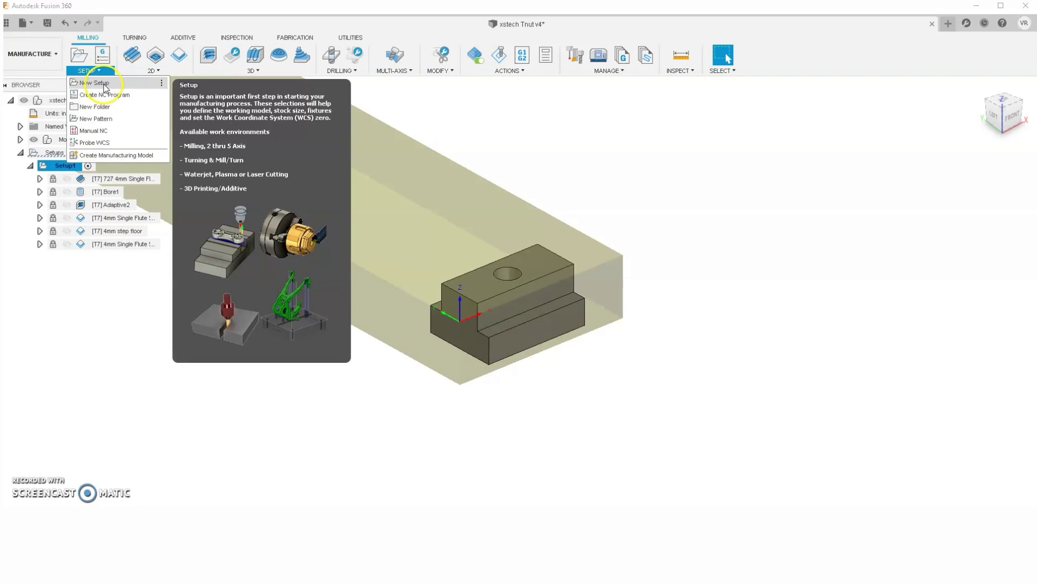
click(111, 297)
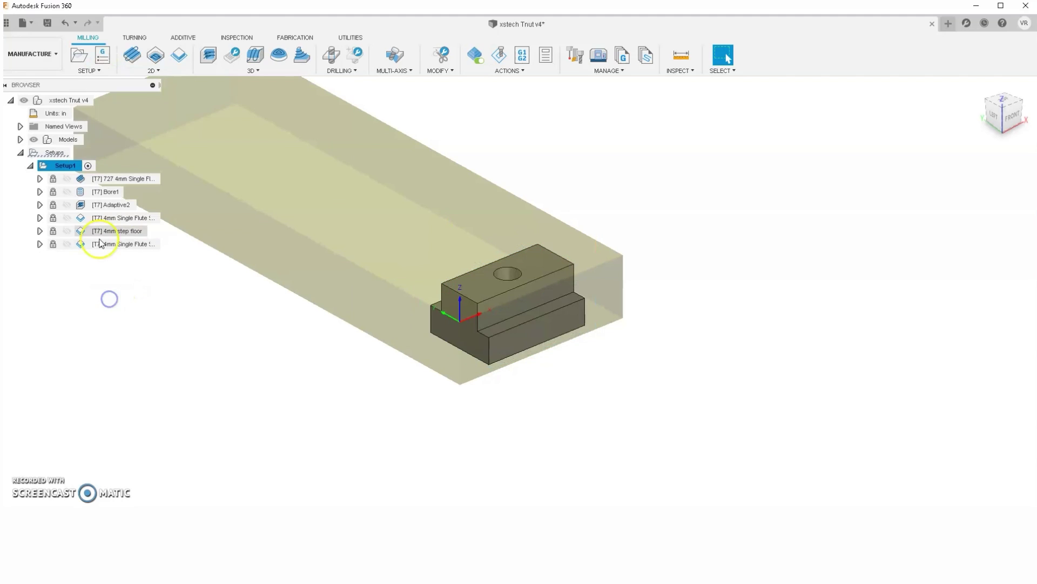
- Edit Setup1 and orbit to inspect the stock box around the T-nut
right_click(75, 168)
click(100, 172)
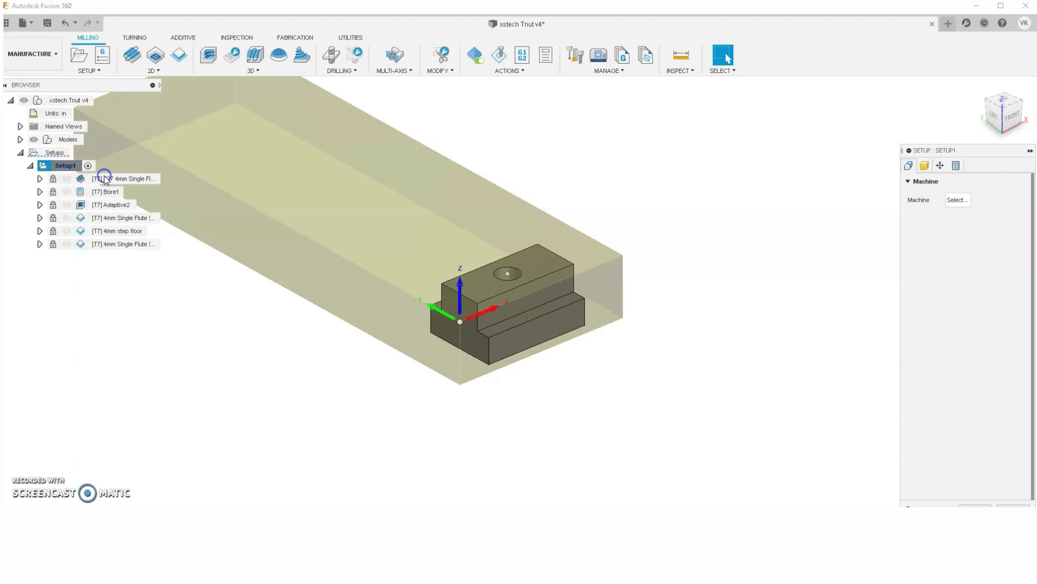
click(1012, 119)
shift+middle_drag(764, 343, 656, 373)
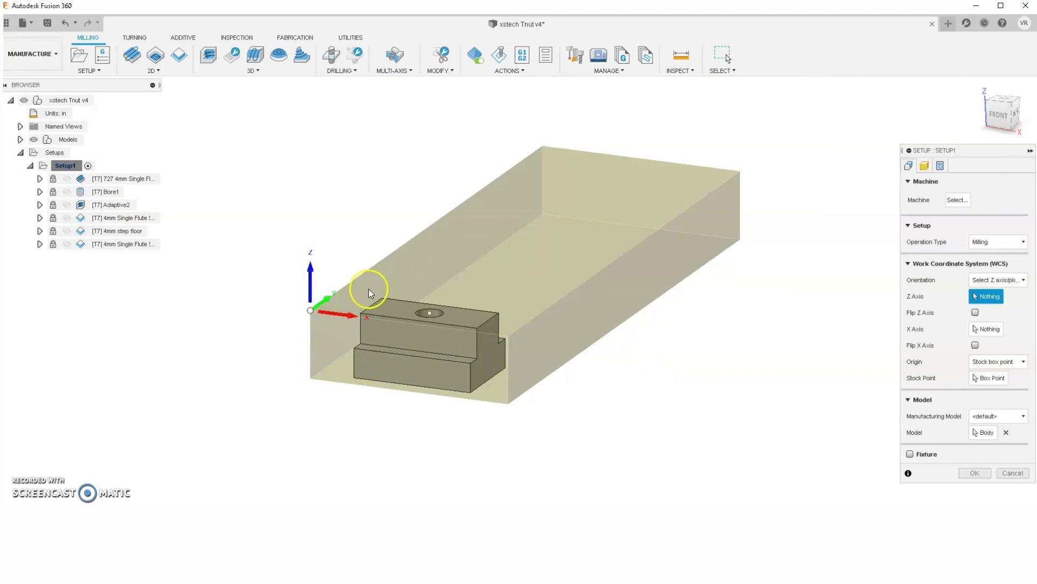
click(1022, 104)
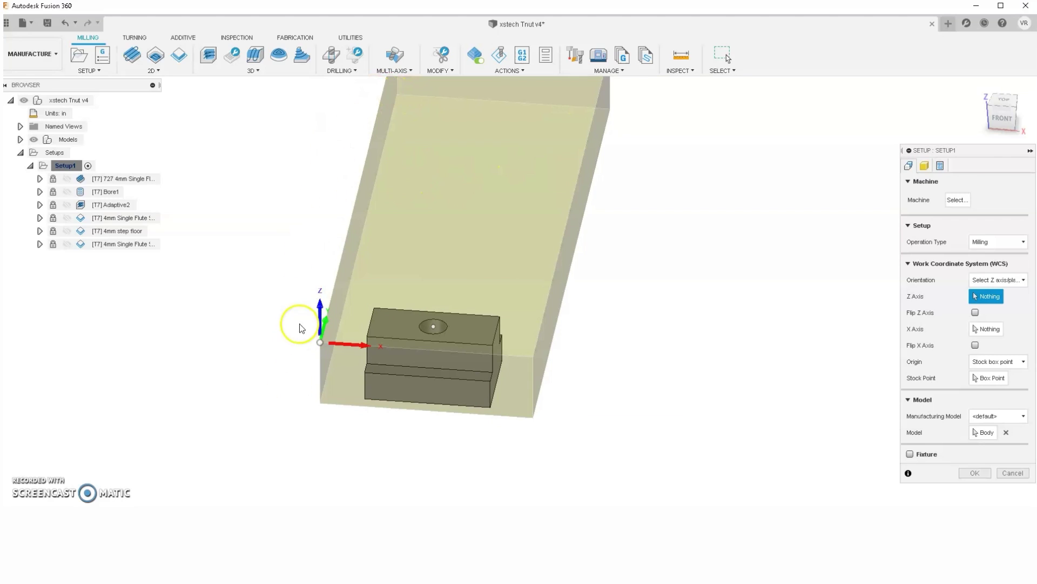
shift+middle_drag(319, 332, 366, 385)
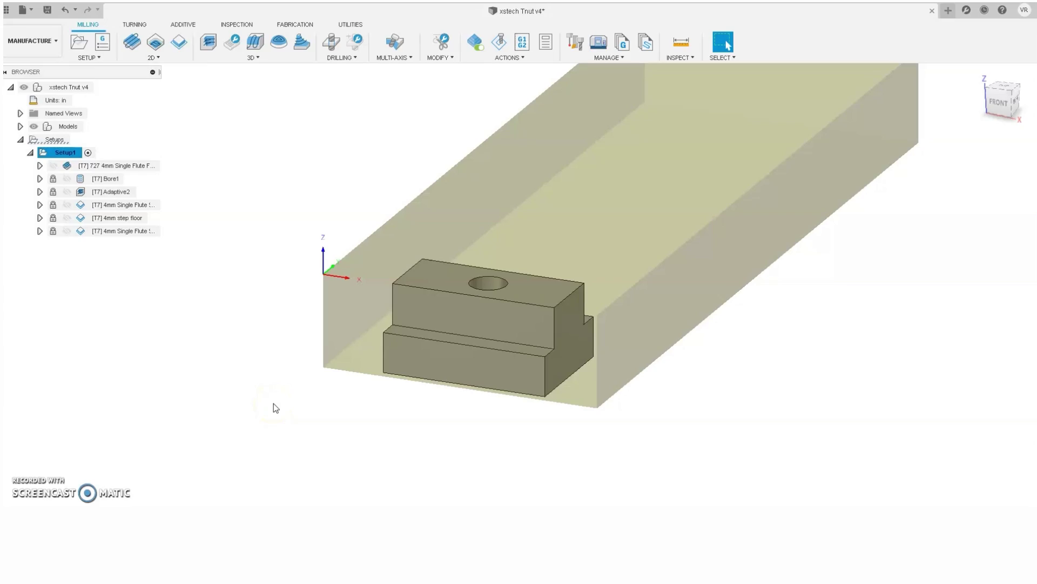
- Show the facing toolpath from the home view and open the Face settings (4mm flat, 20000 rpm)
click(158, 57)
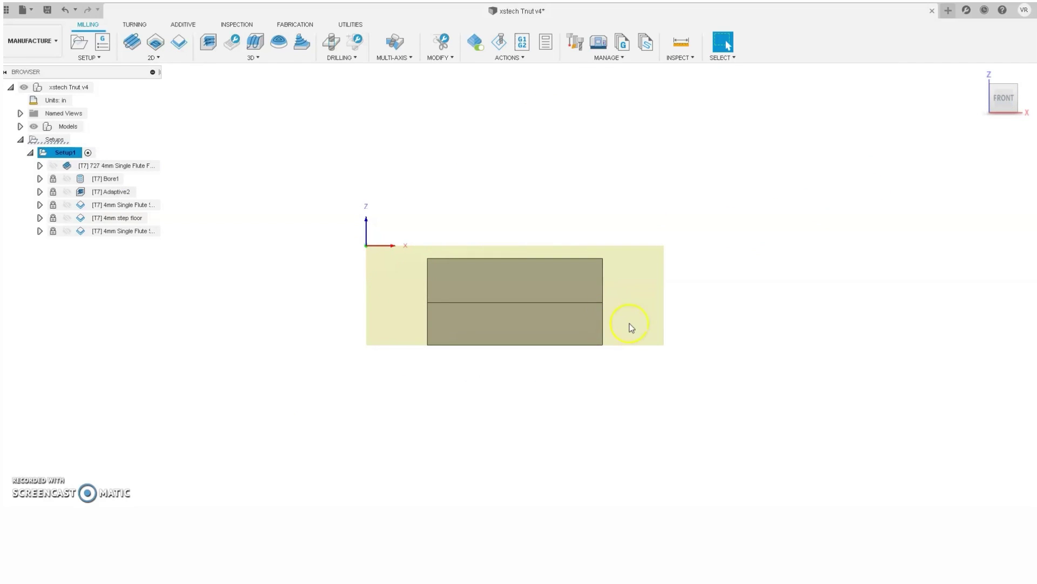
click(986, 114)
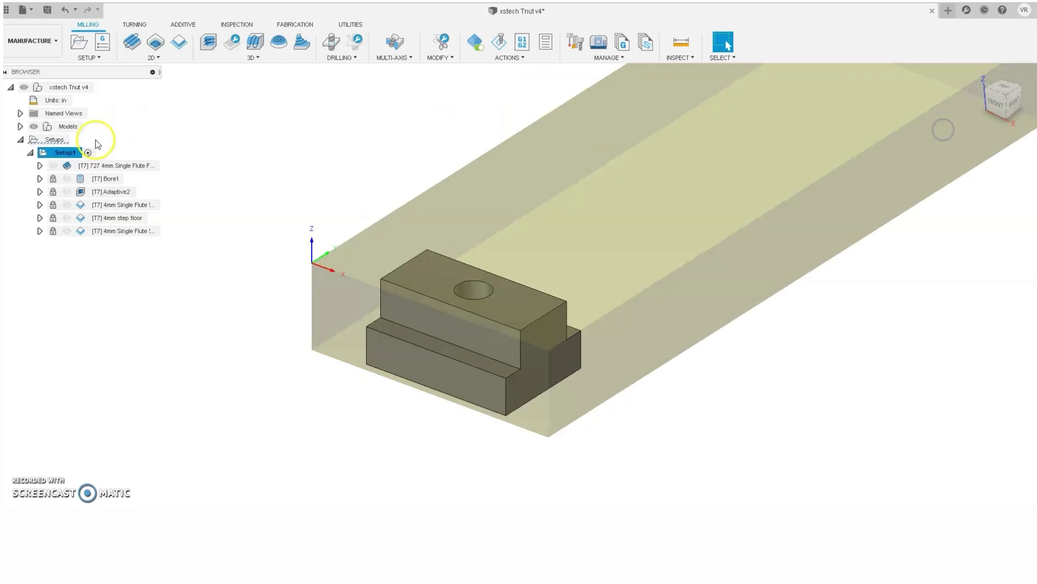
click(54, 166)
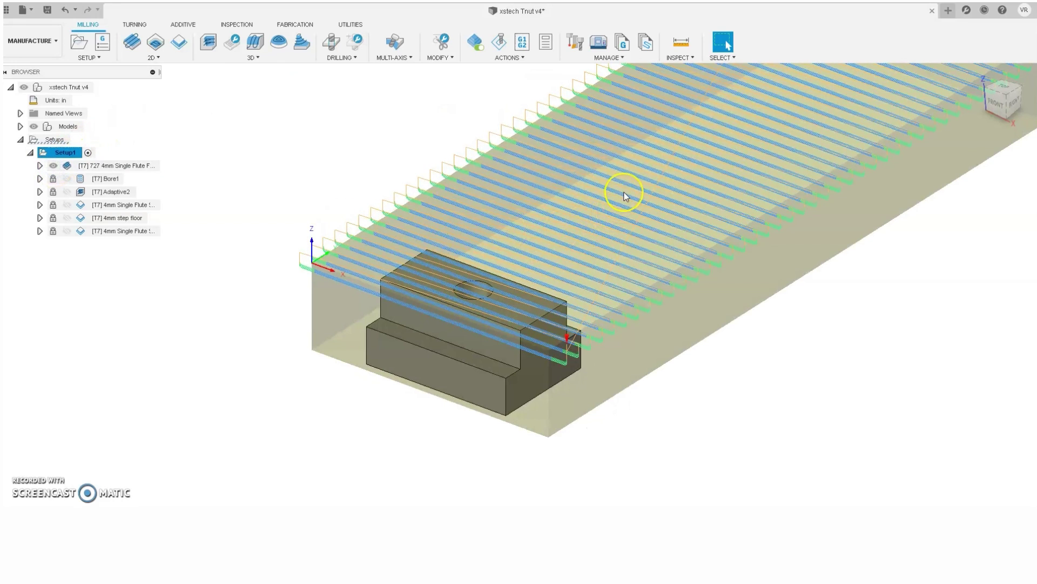
double_click(517, 303)
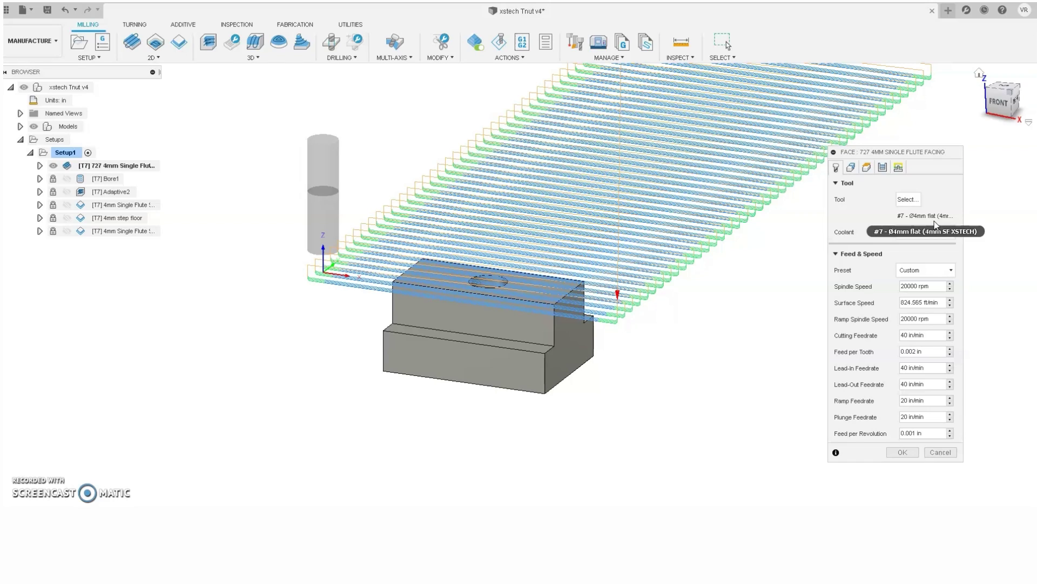
- Review the facing operation's spindle speed, surface speed and feed per tooth
click(937, 285)
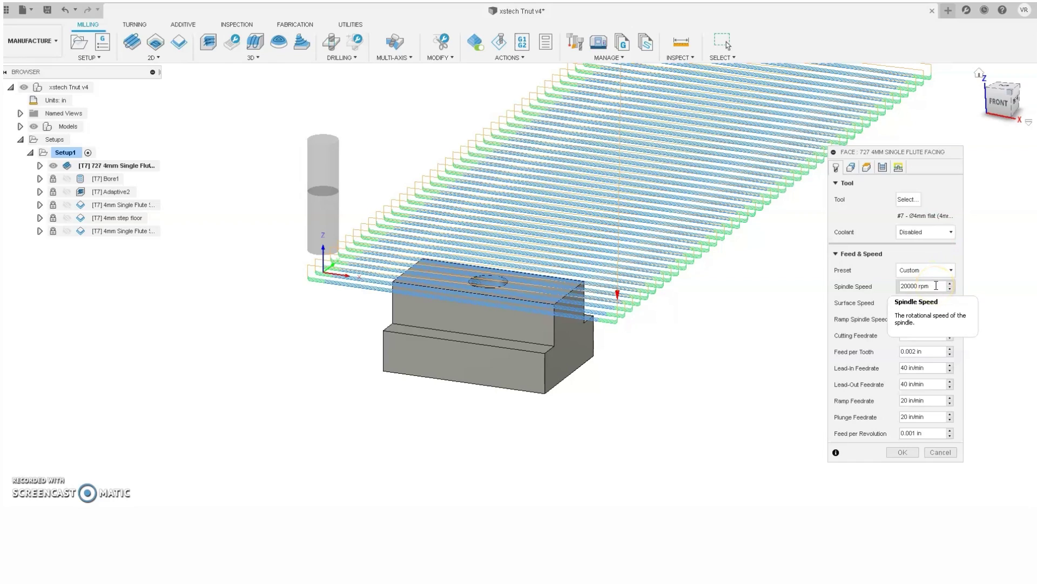
click(942, 299)
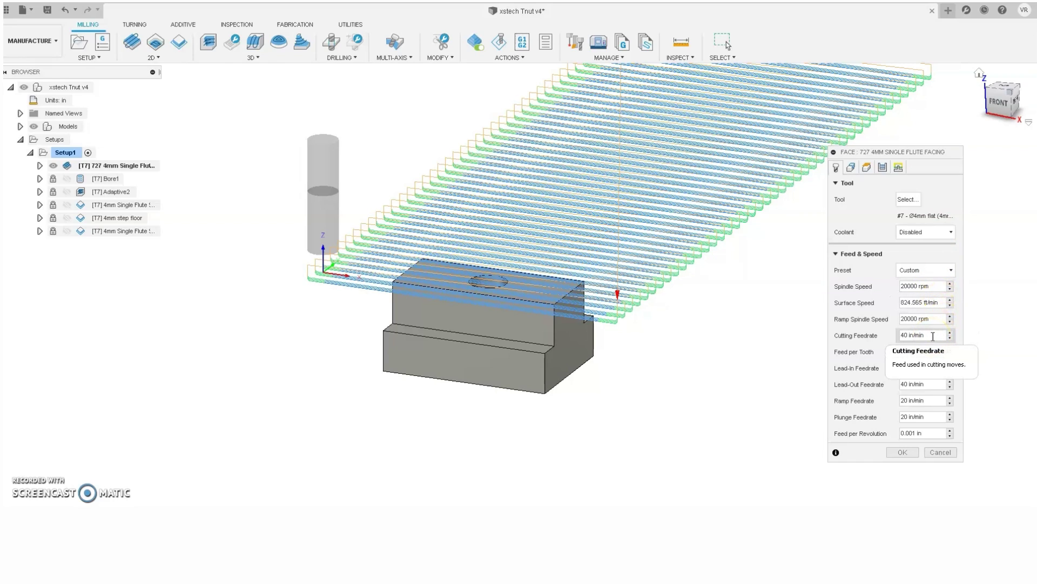
click(938, 352)
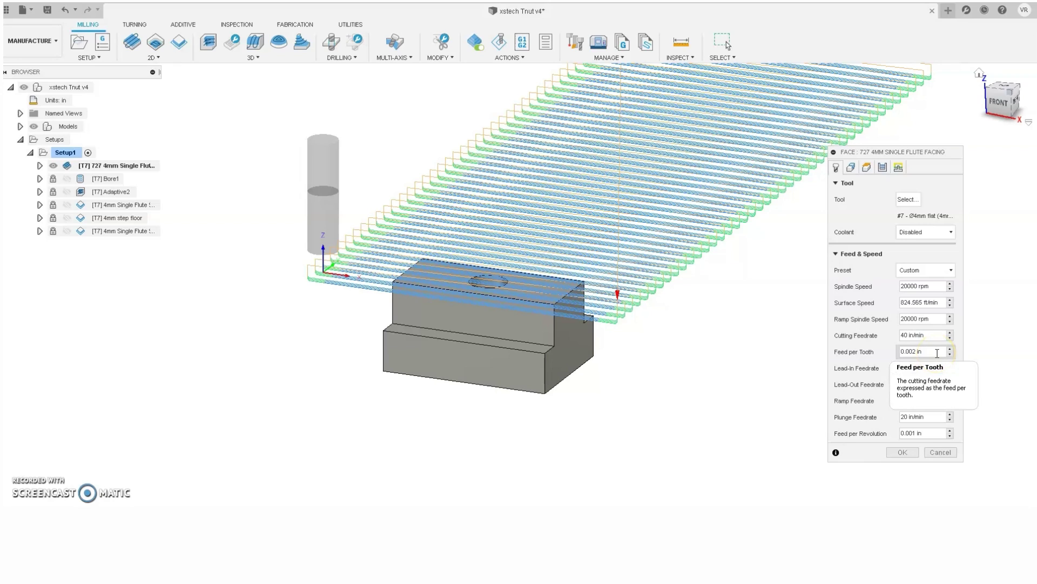
- Review facing passes: multiple depths, stepover, finishing stepdown and finish feedrate, then linking settings
click(883, 169)
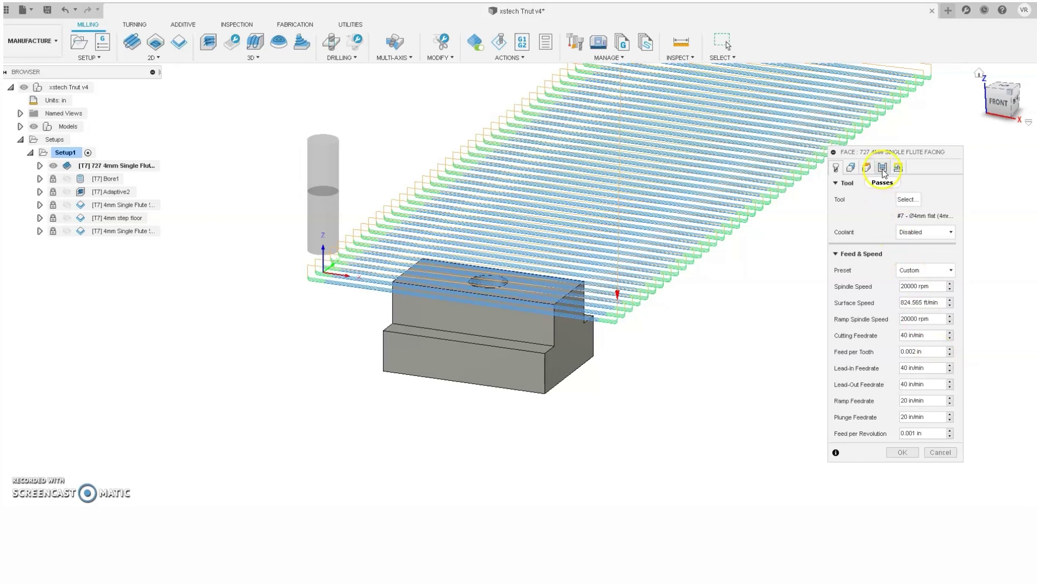
click(941, 368)
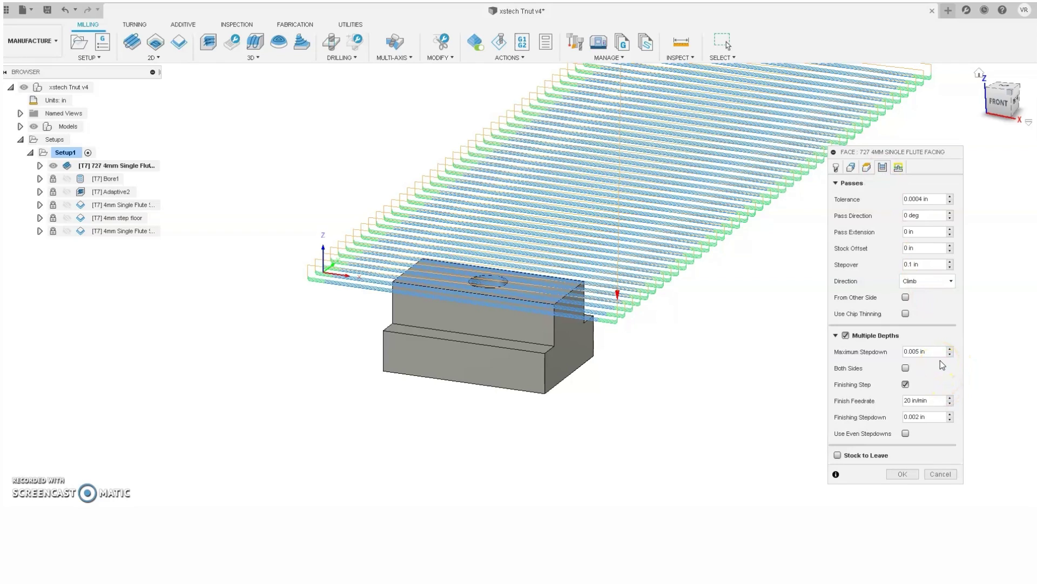
click(942, 269)
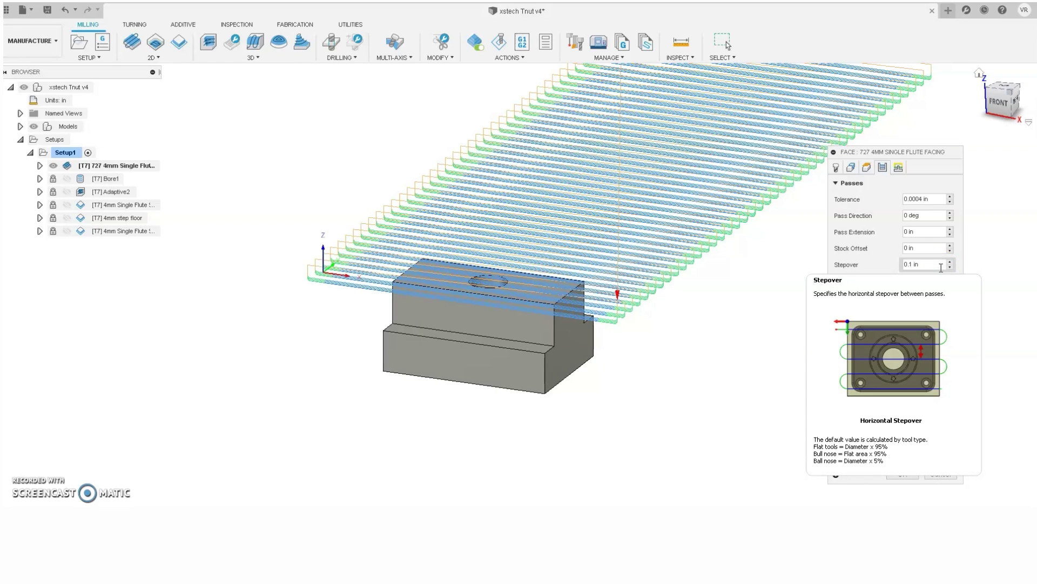
click(943, 419)
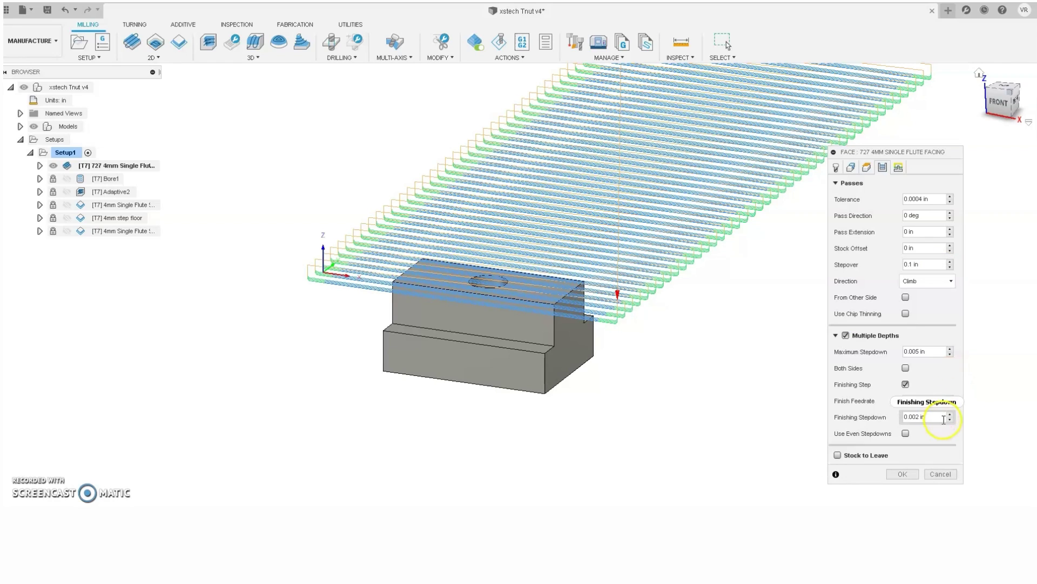
click(949, 398)
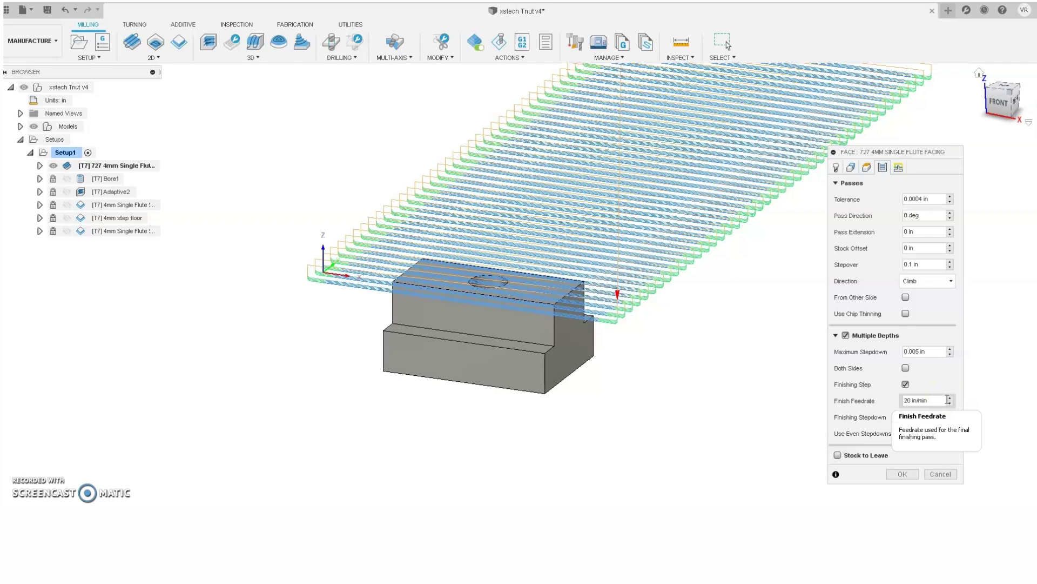
click(935, 301)
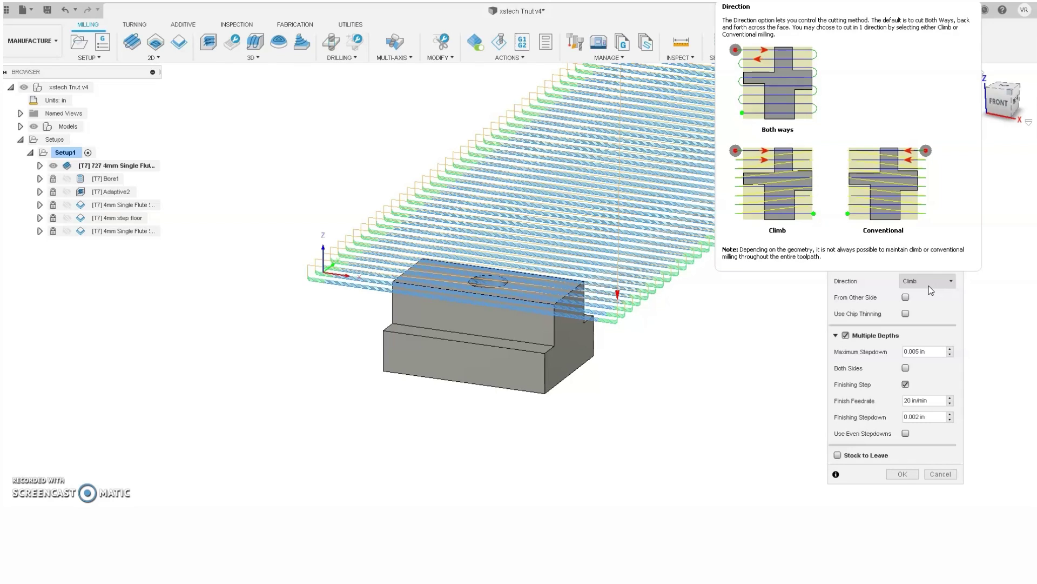
click(898, 167)
click(759, 385)
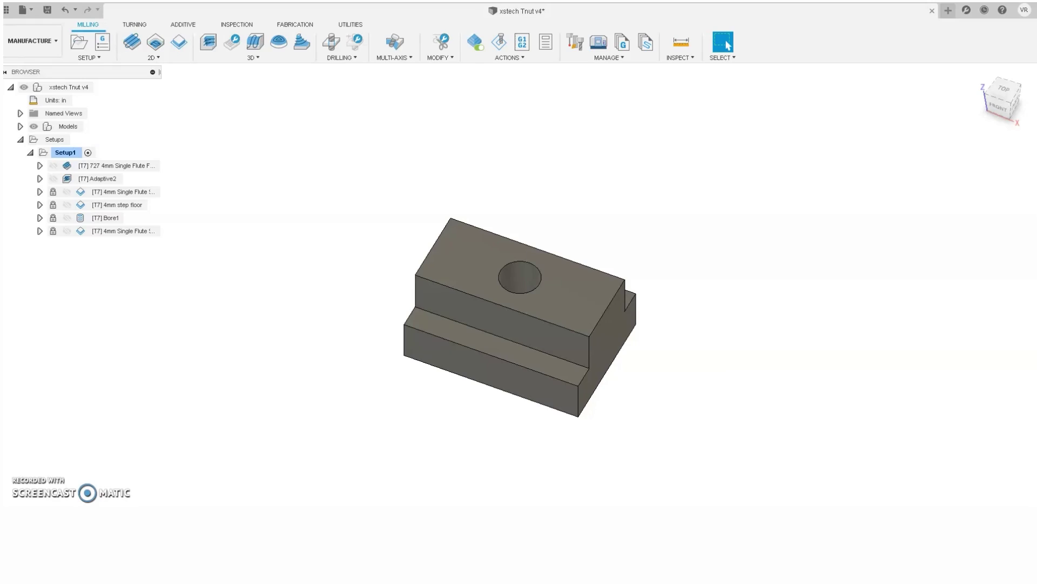
- Inspect the Adaptive2 roughing toolpath from the top and isometric views
click(288, 59)
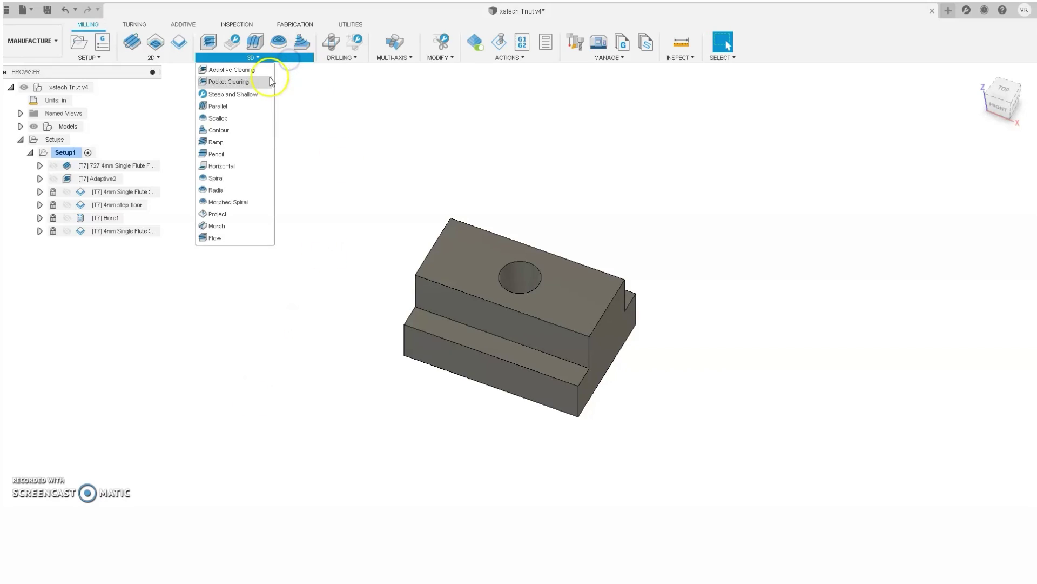
mouse_move(270, 77)
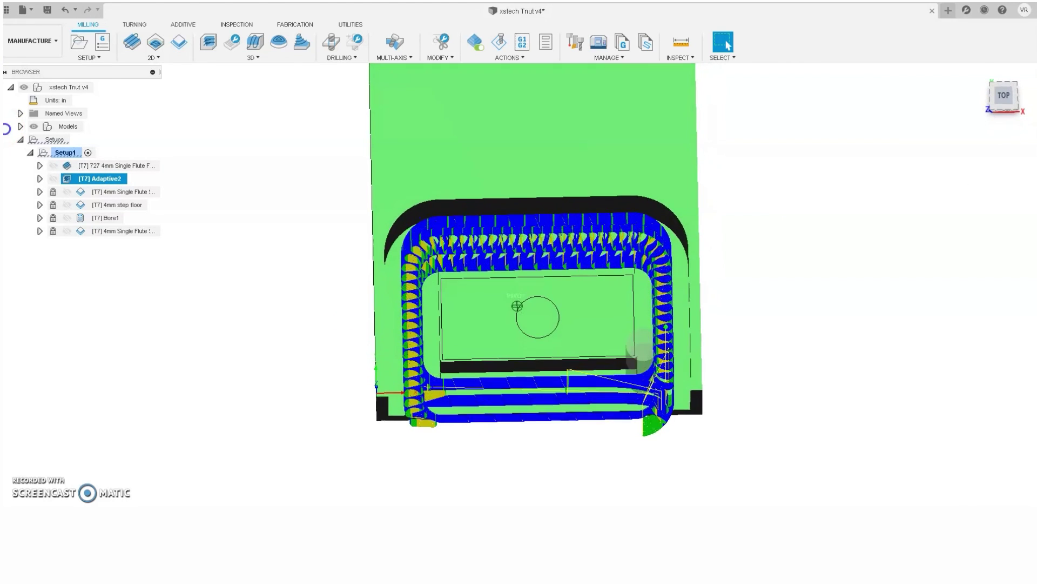
click(1004, 103)
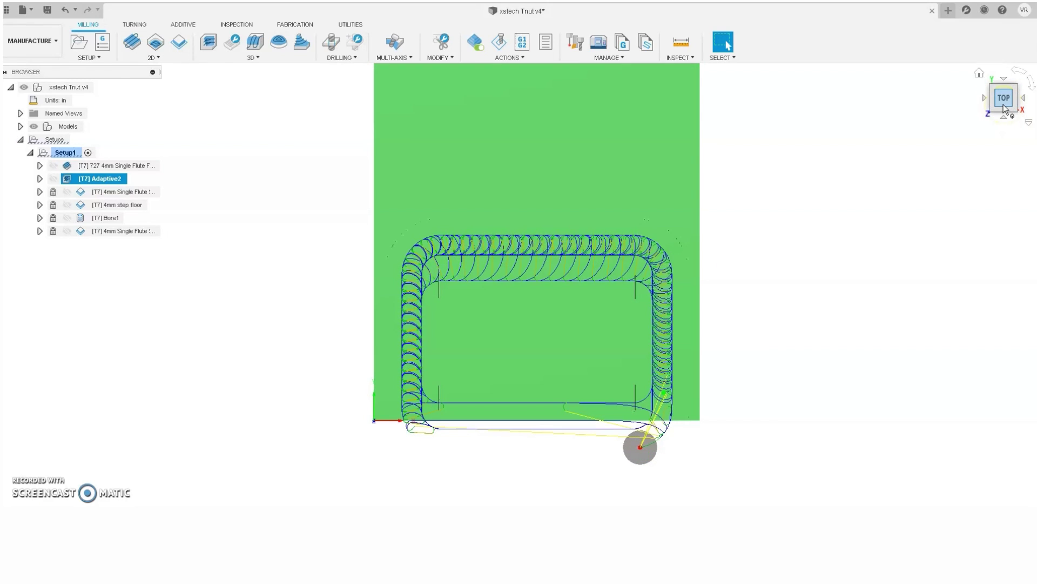
click(1004, 106)
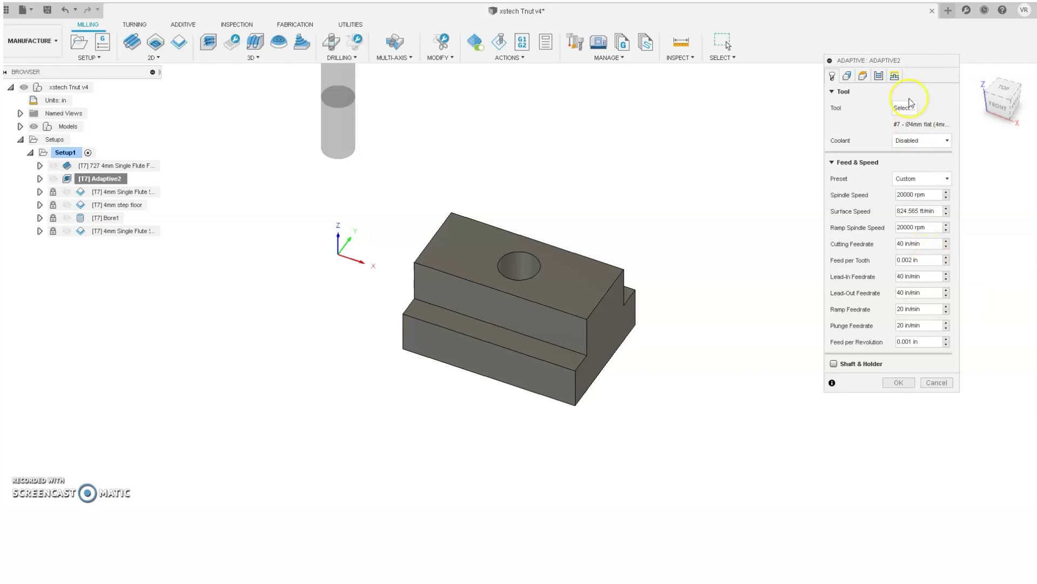
- Review Adaptive2's passes, tool and heights settings, then accept them with OK
click(879, 75)
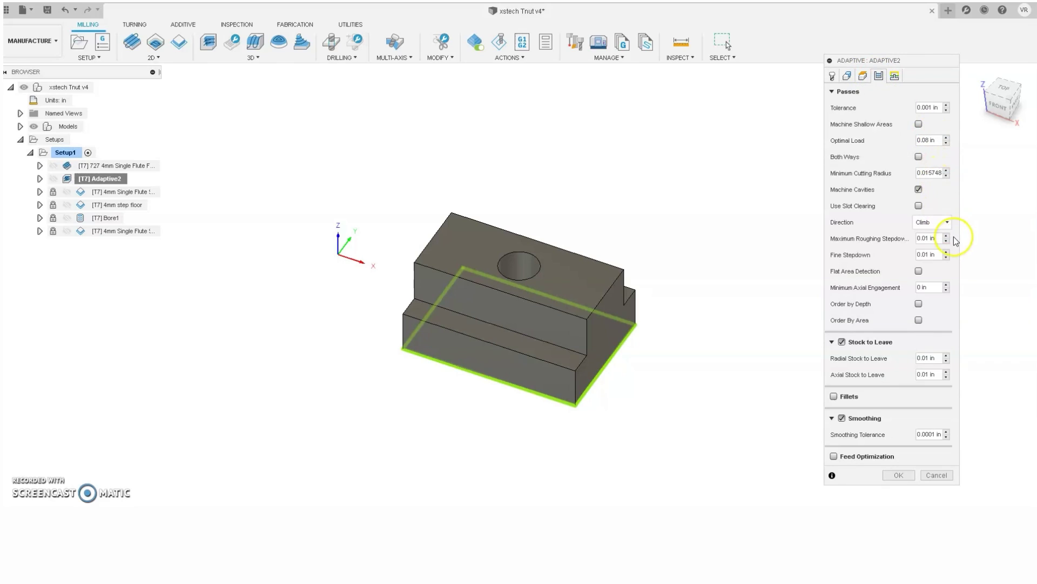
mouse_move(936, 240)
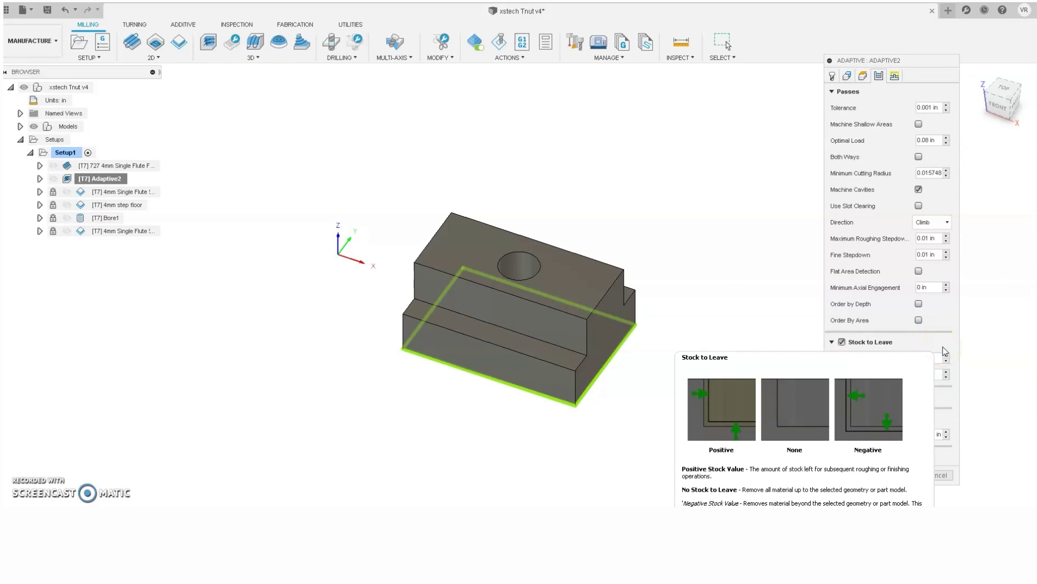
click(946, 357)
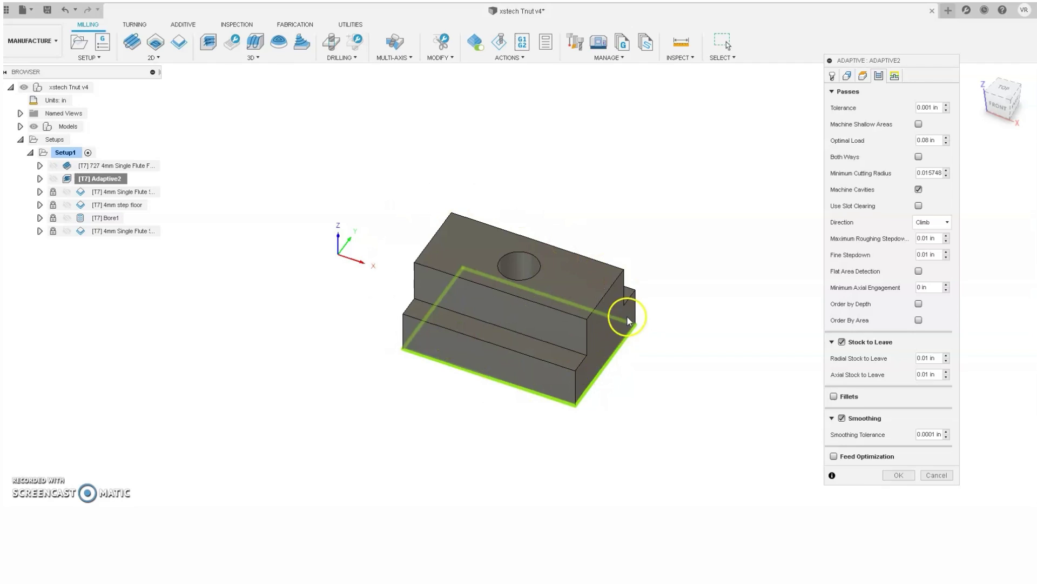
click(832, 76)
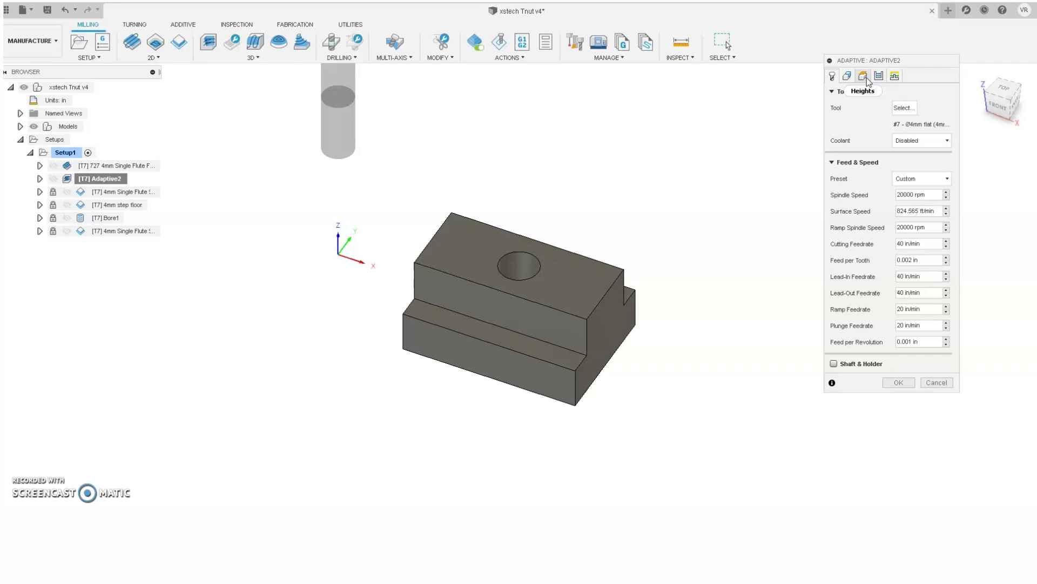
click(866, 79)
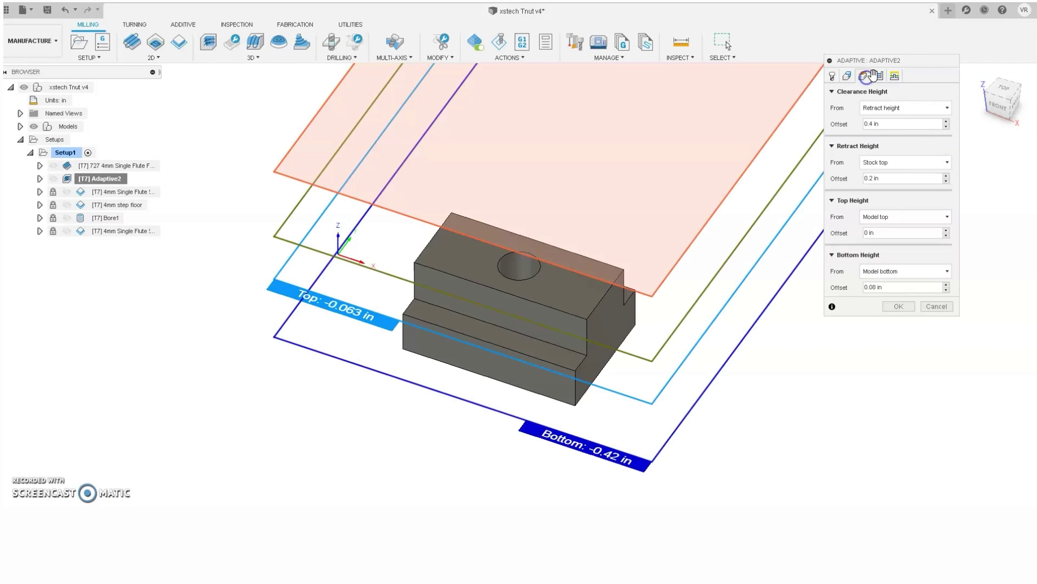
click(878, 78)
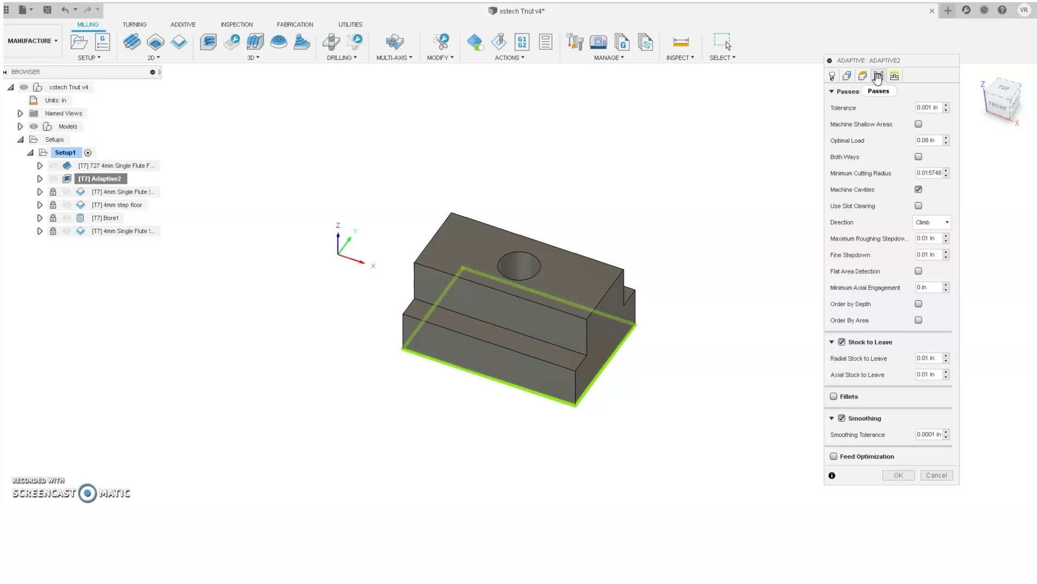
click(893, 106)
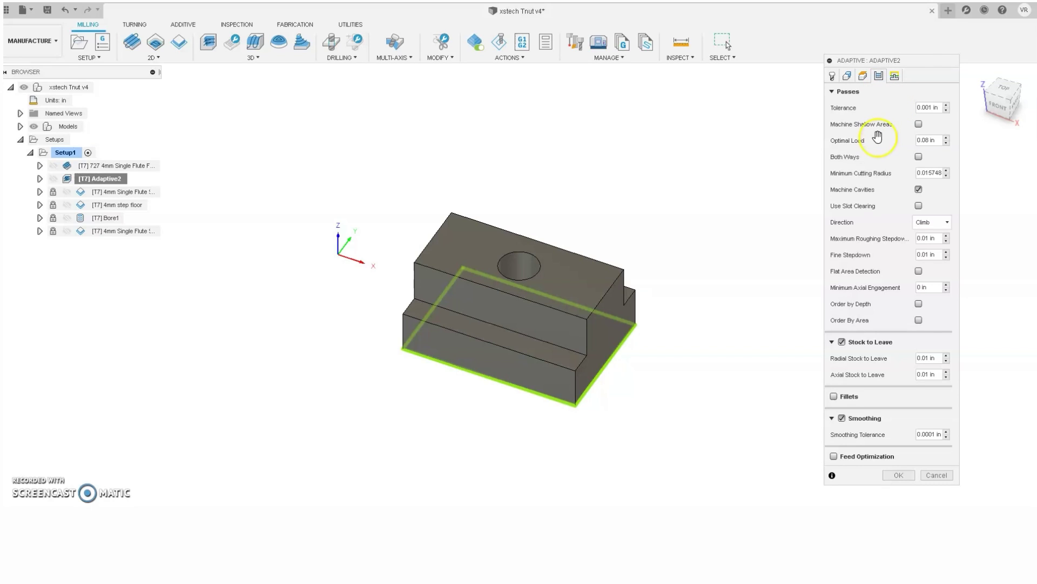
click(832, 76)
click(901, 382)
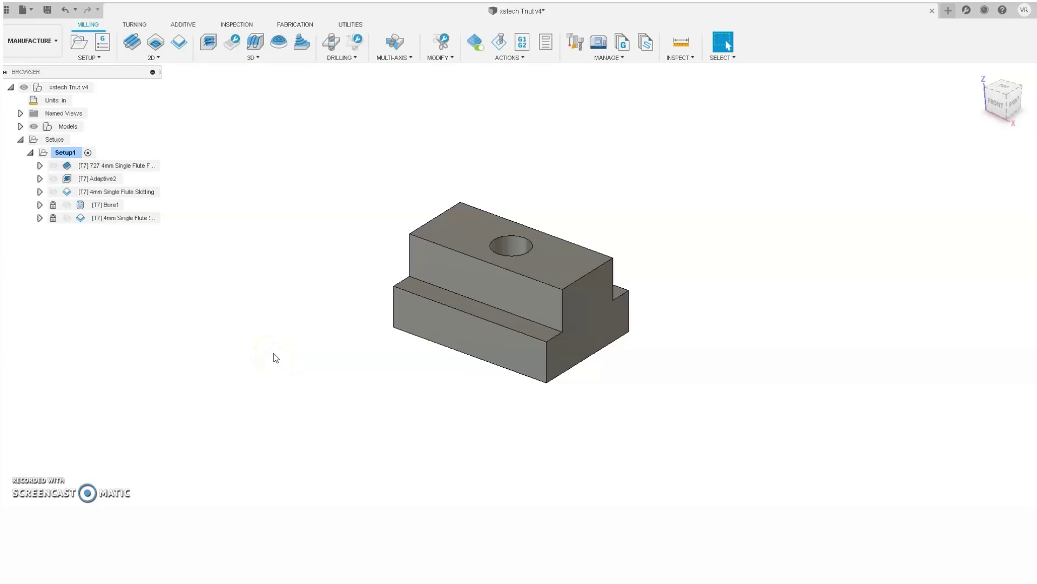
- Show the 4mm Single Flute Slotting toolpath and open it to review its 20 in/min feeds
click(153, 58)
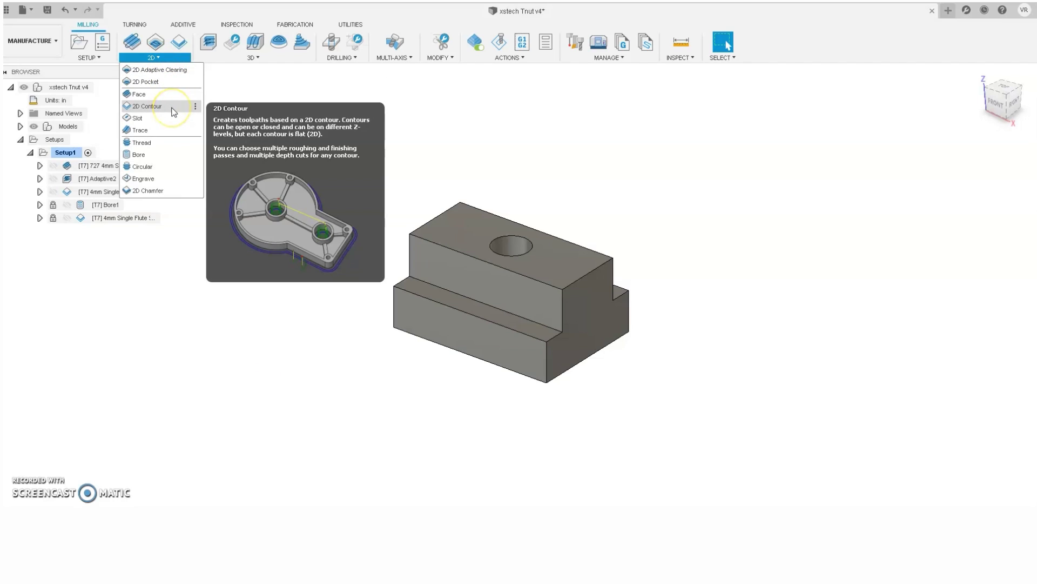
click(173, 321)
click(123, 192)
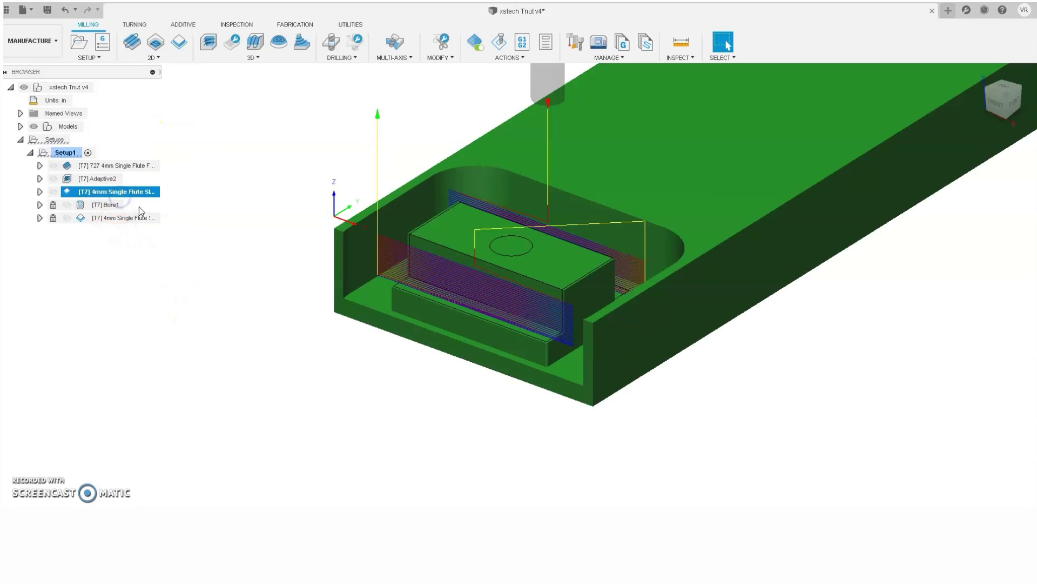
double_click(380, 257)
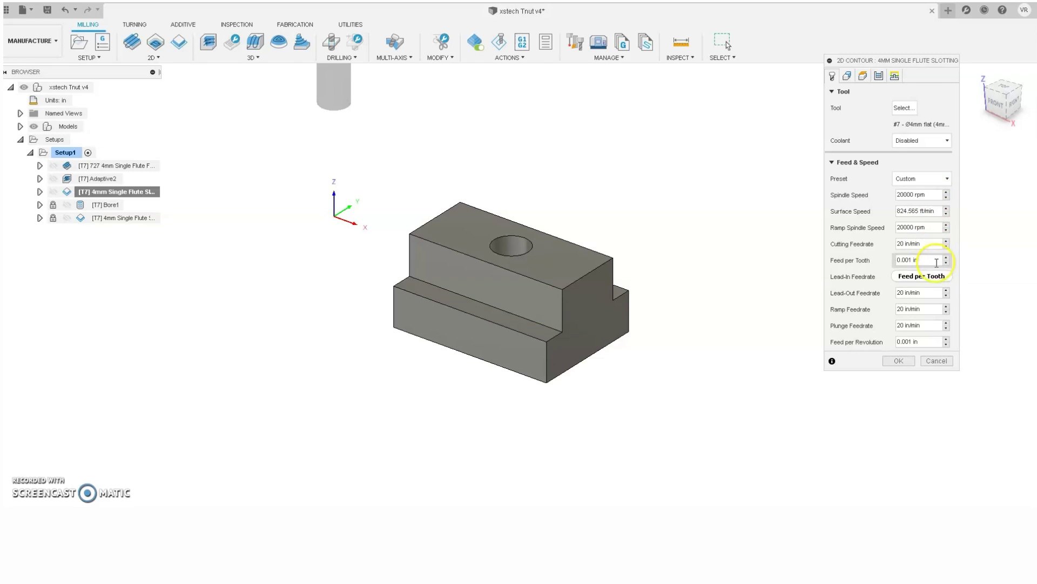
click(937, 265)
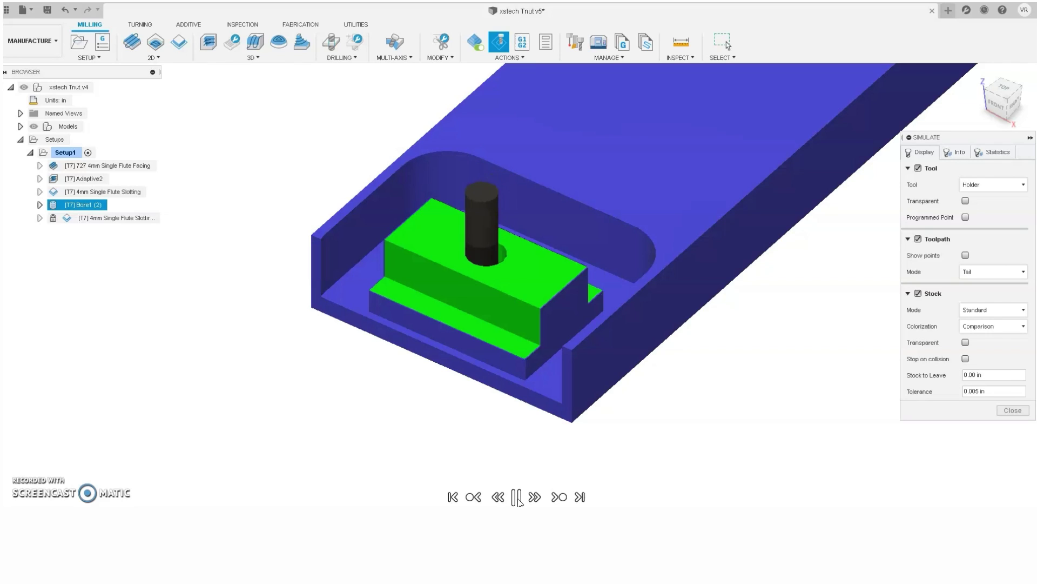
- Pause the Bore1 (2) hole simulation
click(517, 497)
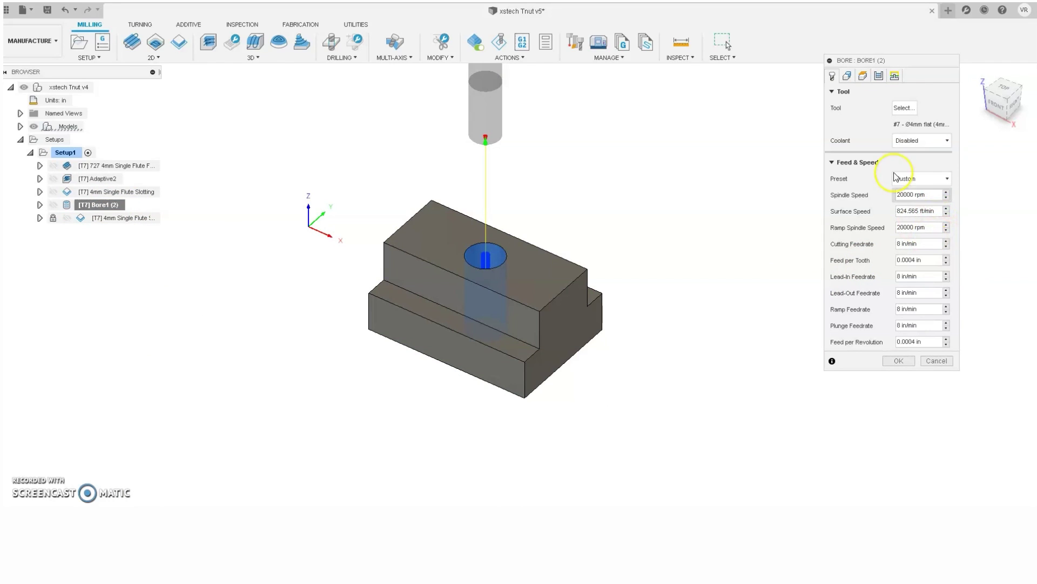
- Check the bore's 0.003 in pitch and repeat pass, then its lead-to-center linking settings
click(879, 77)
click(454, 456)
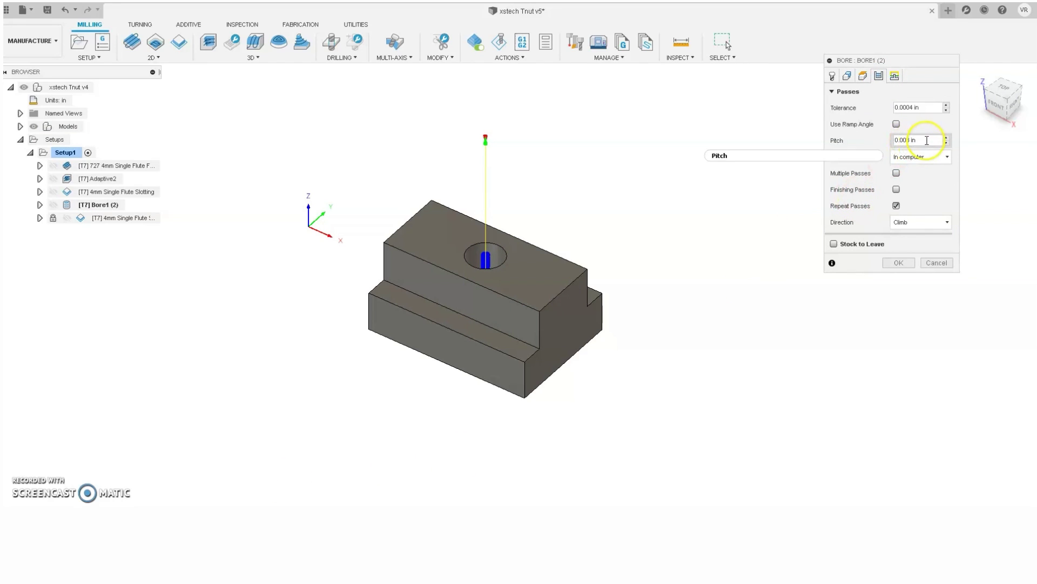
mouse_move(927, 140)
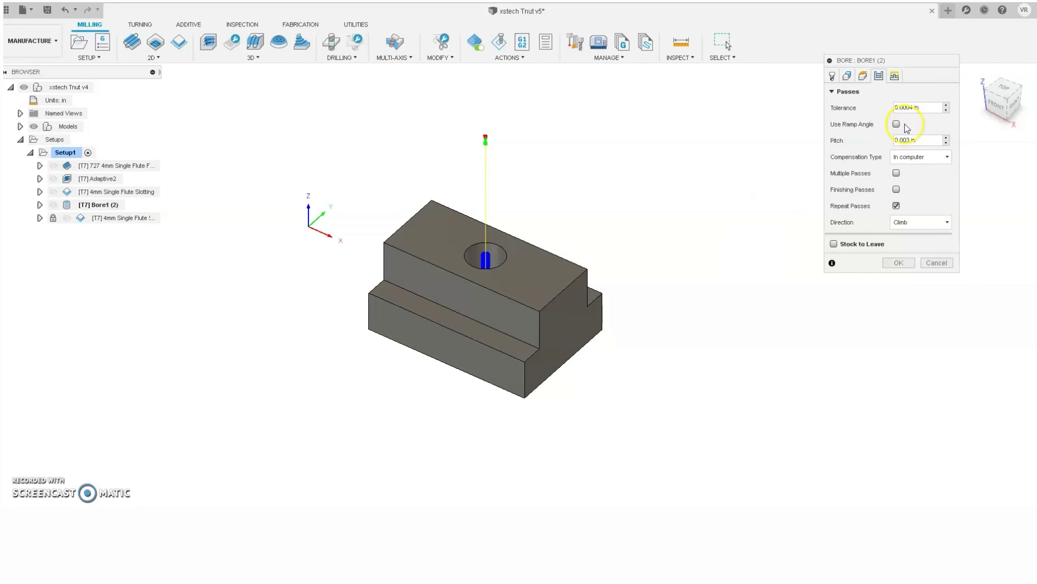
mouse_move(898, 126)
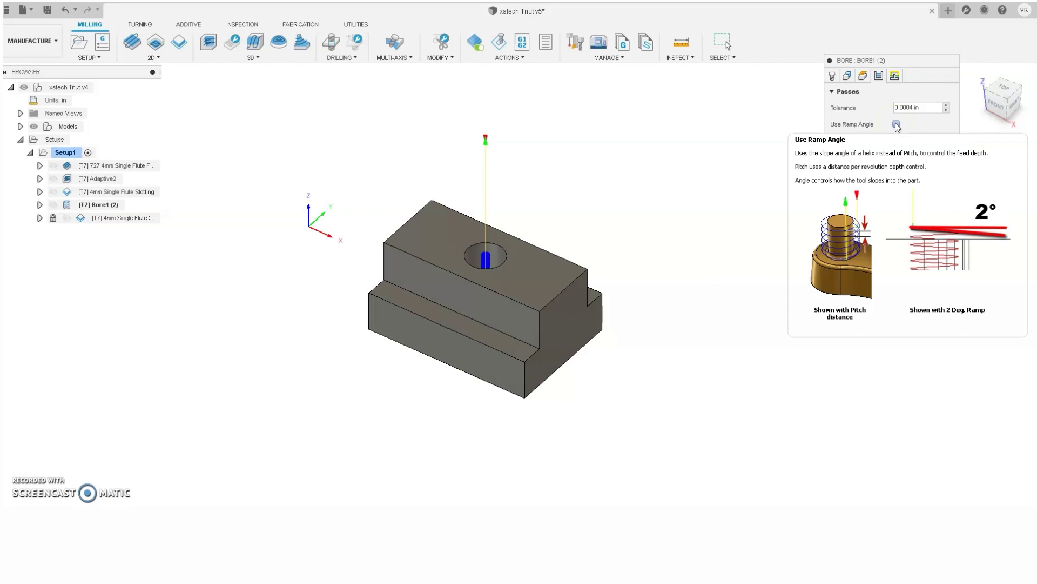
click(896, 206)
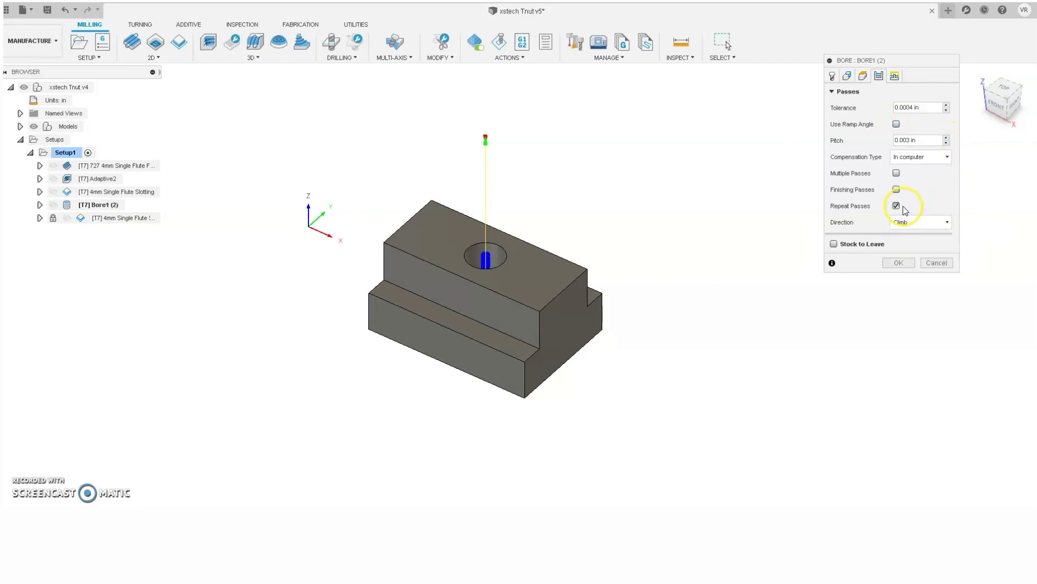
mouse_move(897, 209)
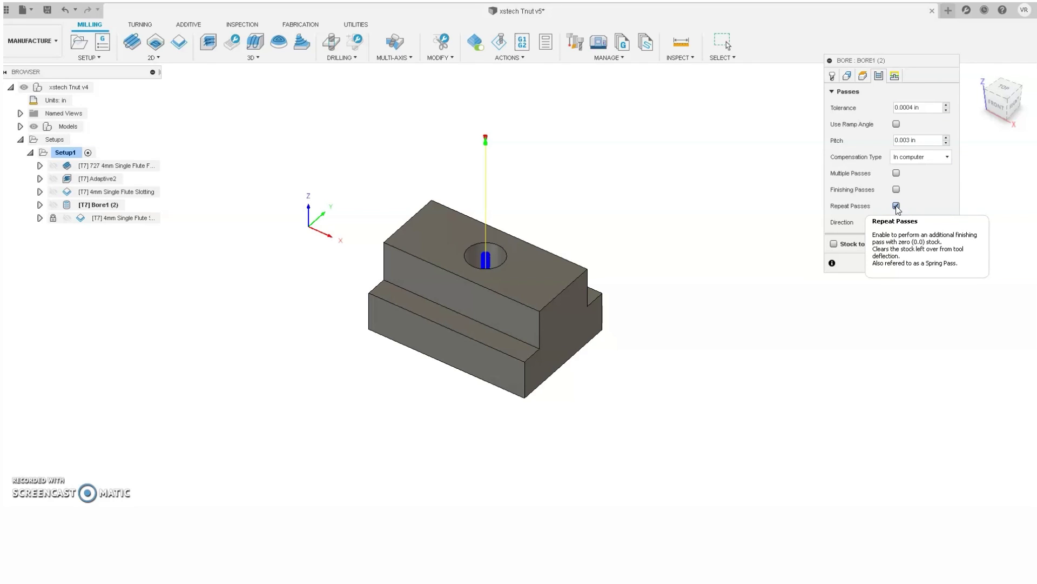
click(895, 75)
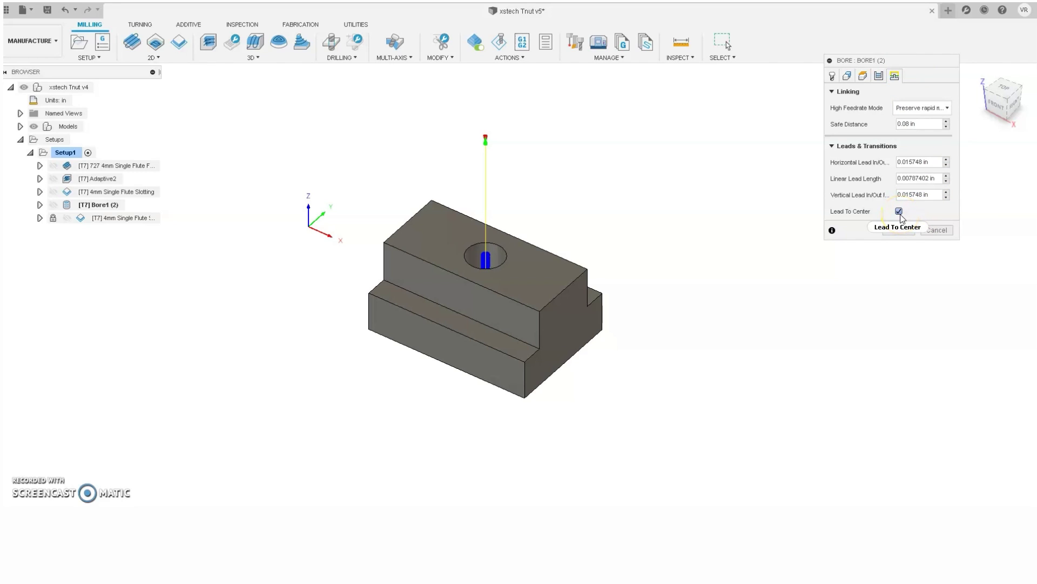
mouse_move(900, 217)
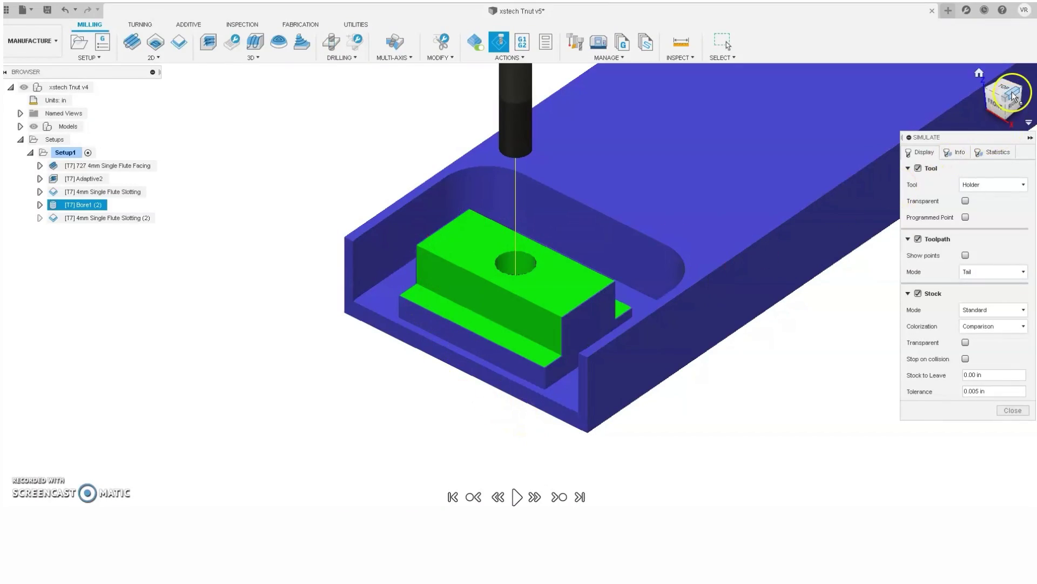
mouse_move(1012, 96)
mouse_down()
mouse_move(847, 111)
mouse_move(745, 86)
mouse_move(870, 125)
mouse_move(997, 95)
mouse_move(1017, 103)
mouse_up()
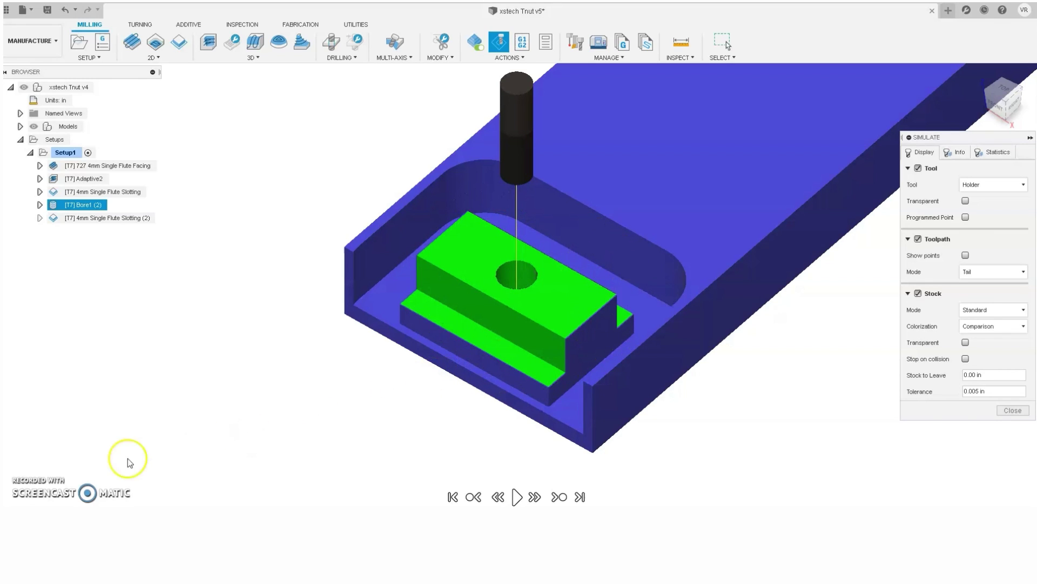
- Exit the simulation and edit the final 4mm Single Flute Slotting contour
key(Escape)
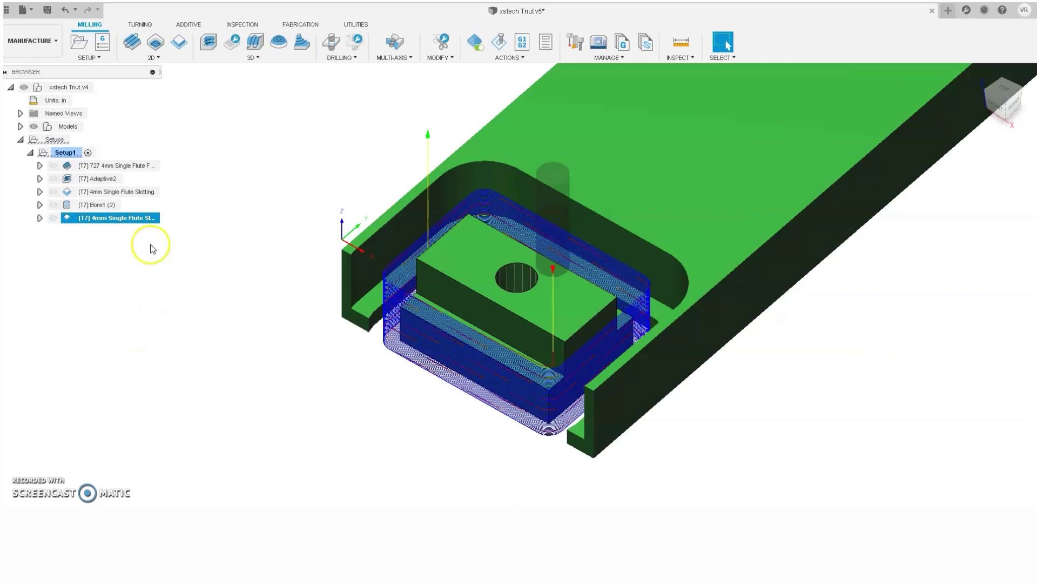
click(145, 217)
right_click(145, 218)
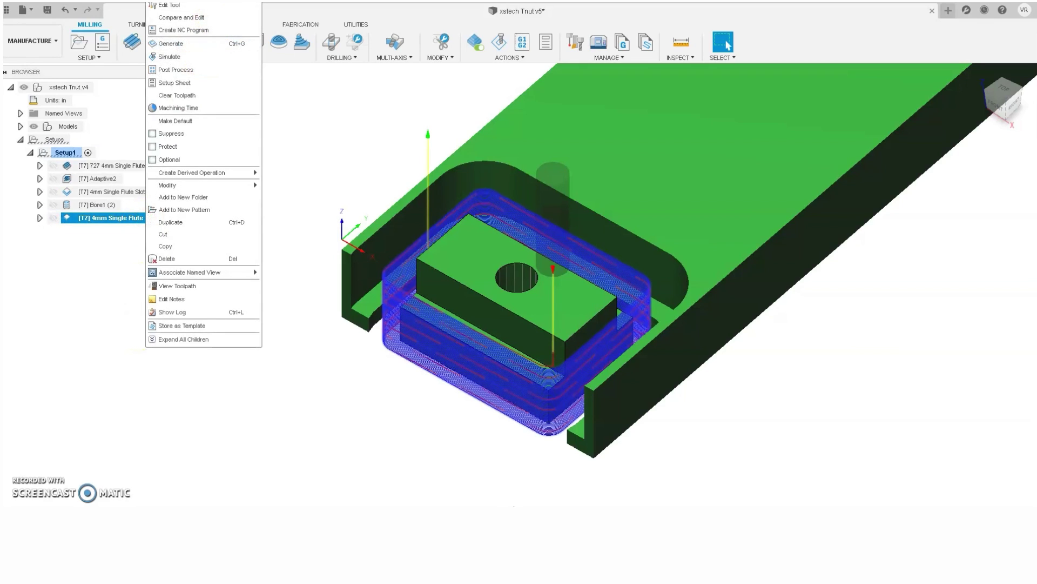
click(165, 1)
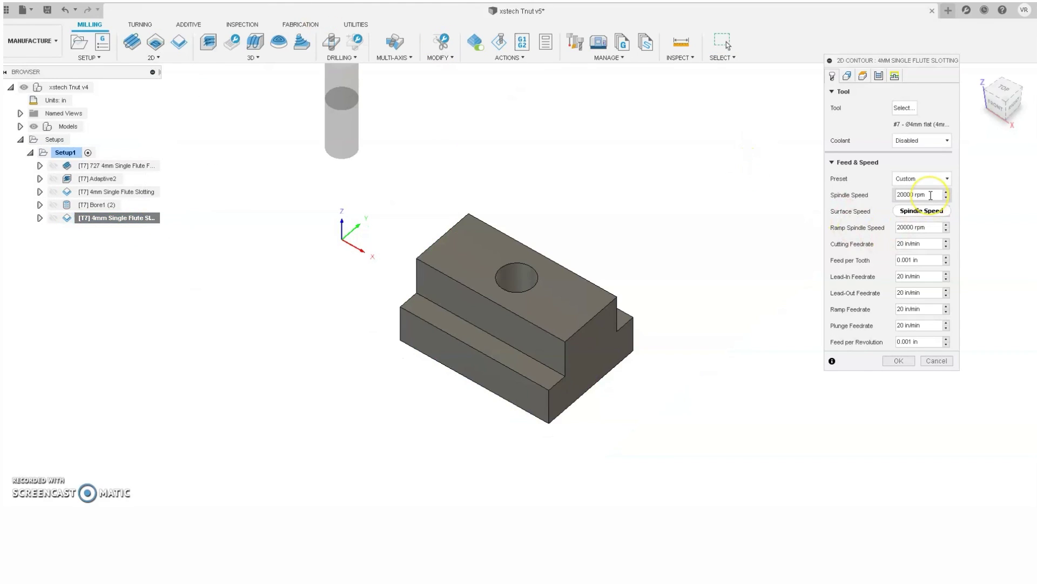
- Check the contour's spindle speeds and its 0.008 in maximum roughing stepdown
click(931, 205)
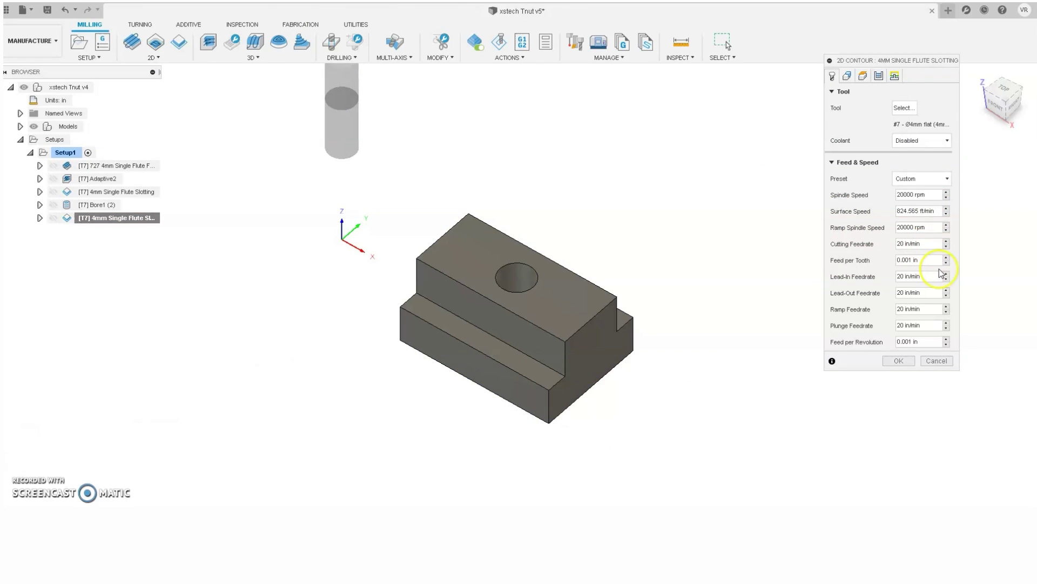
click(879, 75)
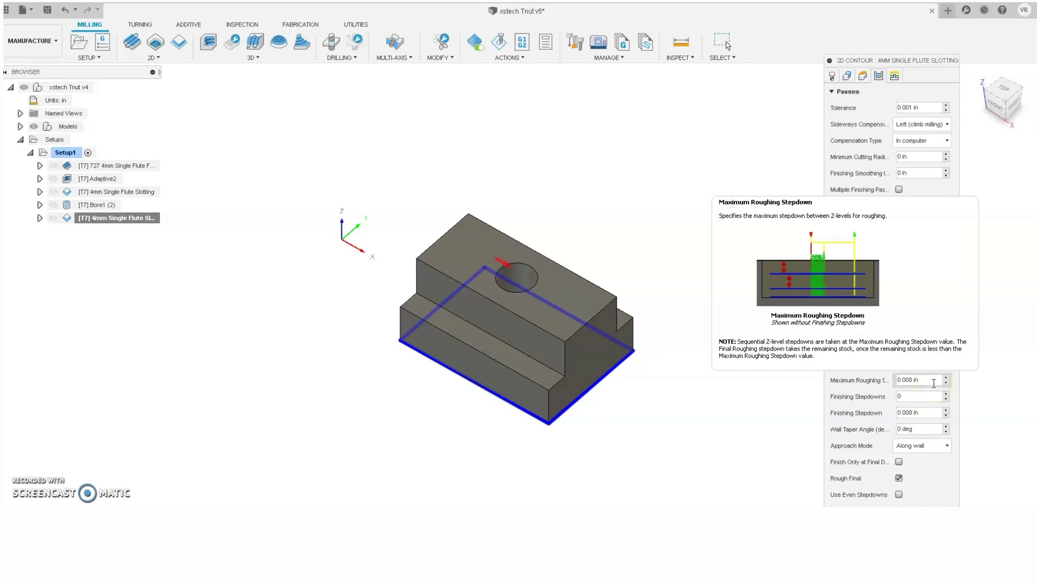
click(684, 398)
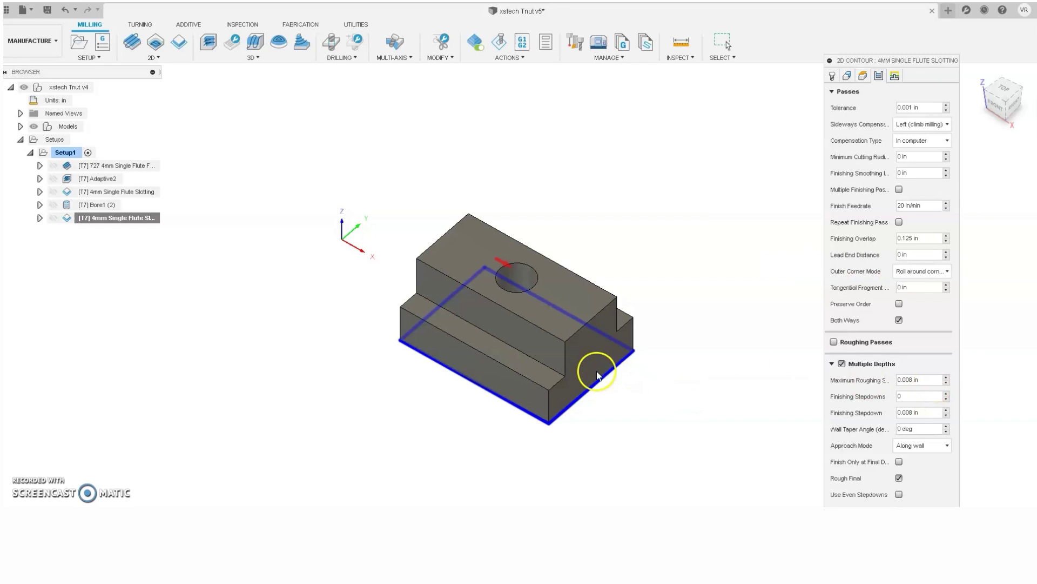